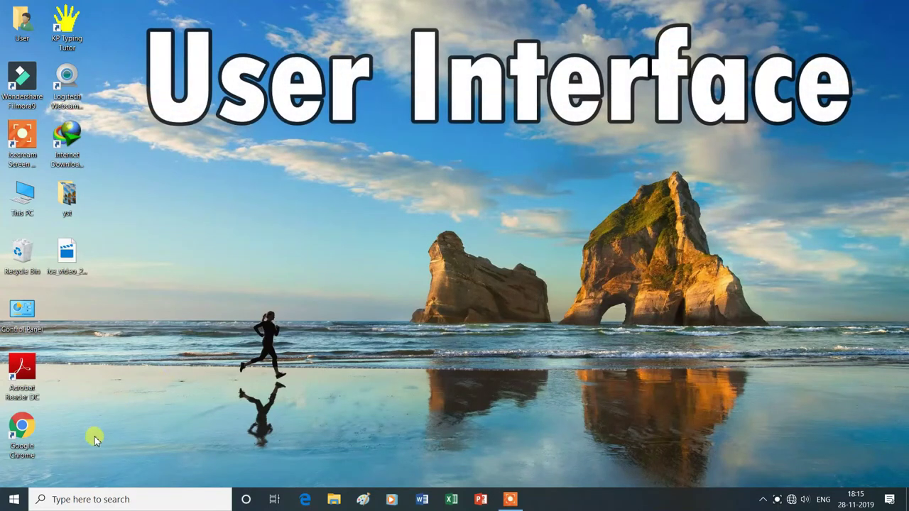
Step: Open the Windows Start menu from the taskbar
{"action": "left_click", "coordinate": [15, 501]}
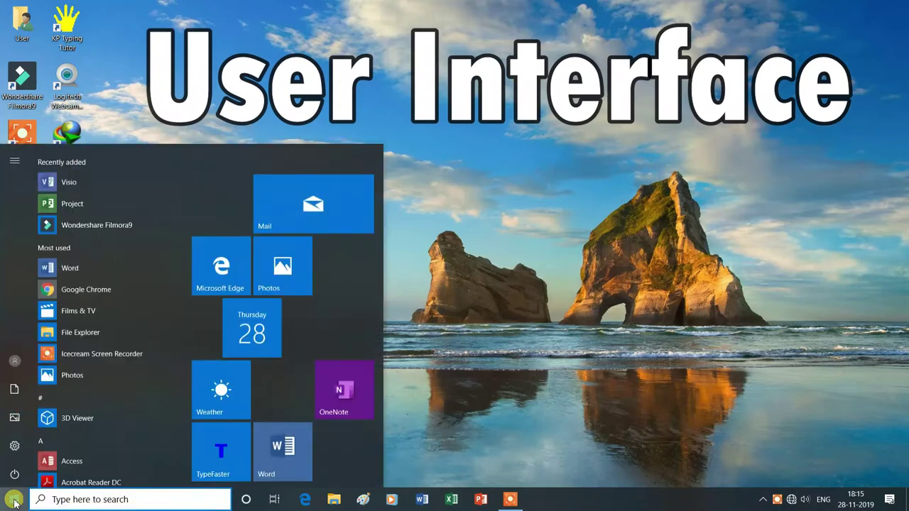
Step: Scroll the Start menu's app list down to PowerPoint, then close the list
{"action": "scroll", "coordinate": [119, 382], "scroll_direction": "down", "scroll_amount": 3}
{"action": "scroll", "coordinate": [119, 382], "scroll_direction": "down", "scroll_amount": 4}
{"action": "scroll", "coordinate": [119, 382], "scroll_direction": "down", "scroll_amount": 4}
{"action": "scroll", "coordinate": [119, 383], "scroll_direction": "down", "scroll_amount": 3}
{"action": "scroll", "coordinate": [118, 382], "scroll_direction": "down", "scroll_amount": 2}
{"action": "scroll", "coordinate": [119, 386], "scroll_direction": "down", "scroll_amount": 2}
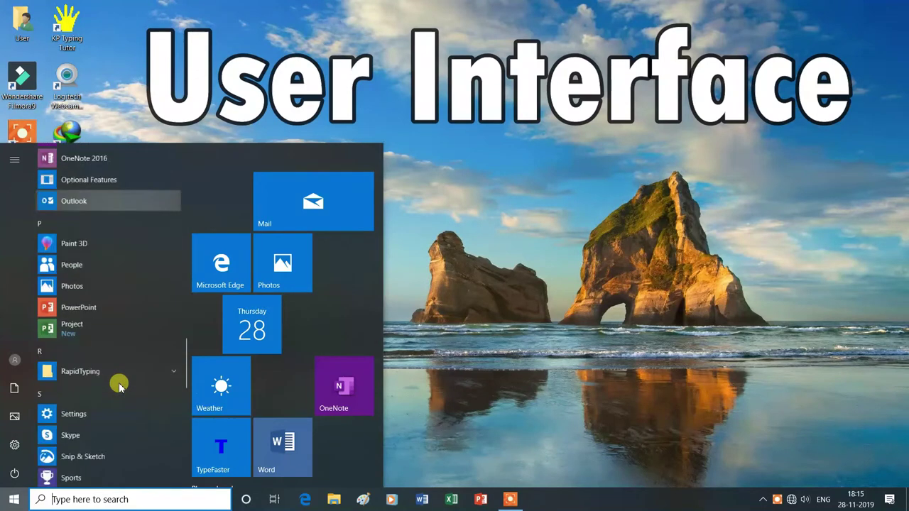
{"action": "scroll", "coordinate": [118, 386], "scroll_direction": "down", "scroll_amount": 1}
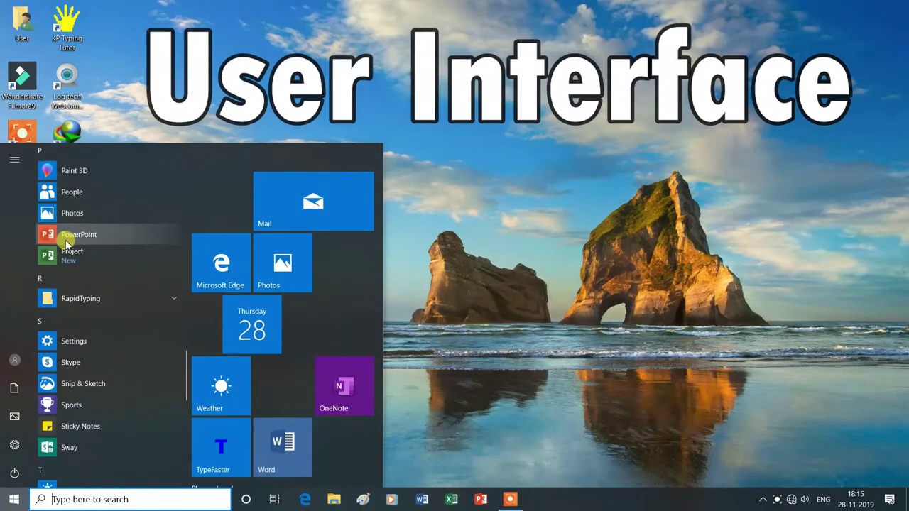
{"action": "left_click", "coordinate": [267, 92]}
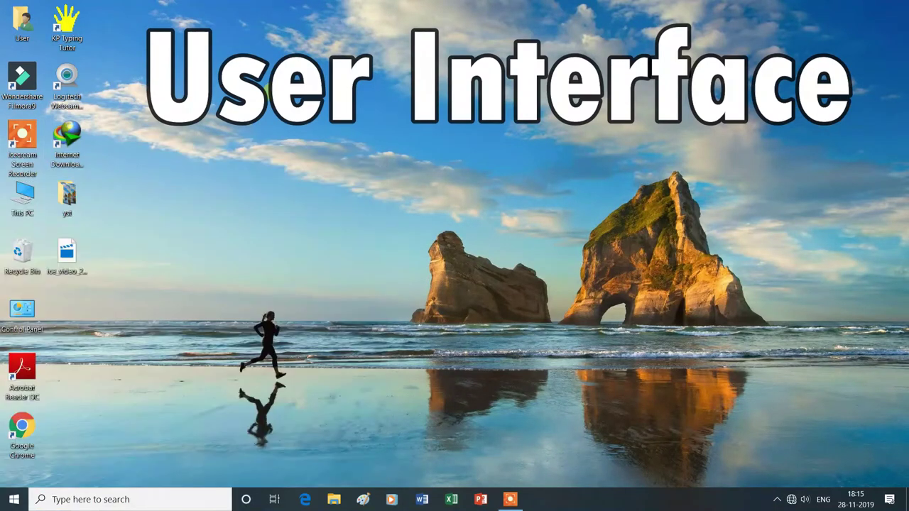
Step: Search the Start menu for 'po' and dismiss the results without launching anything
{"action": "left_click", "coordinate": [105, 500]}
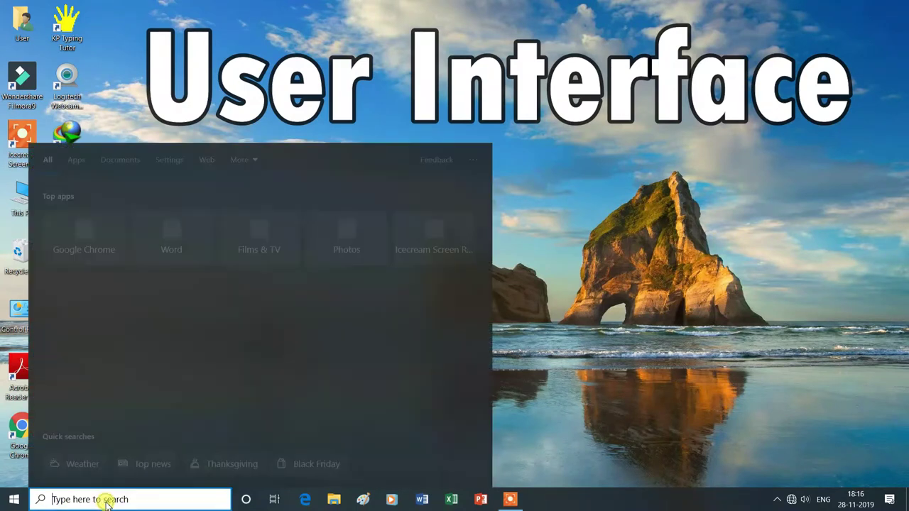
{"action": "type", "text": "po"}
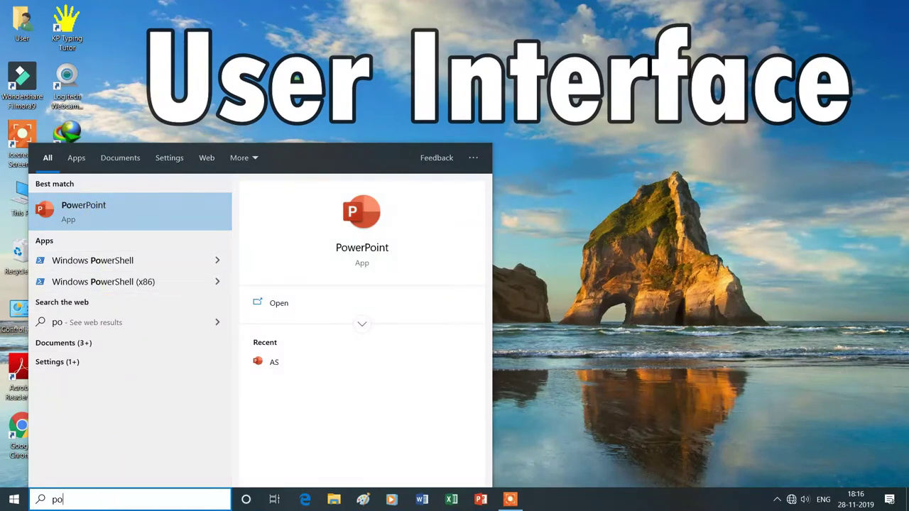
{"action": "key", "text": "Return"}
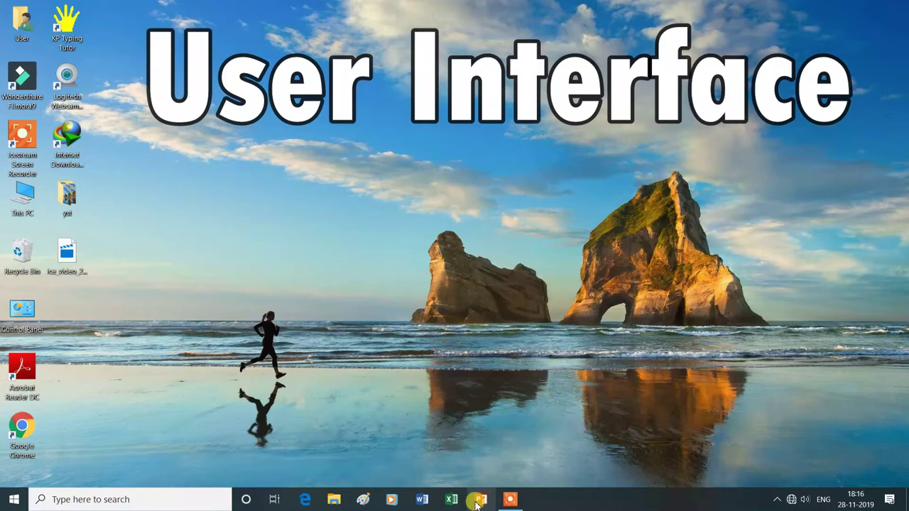
Step: Launch PowerPoint from the taskbar and create a new blank presentation
{"action": "left_click", "coordinate": [481, 501]}
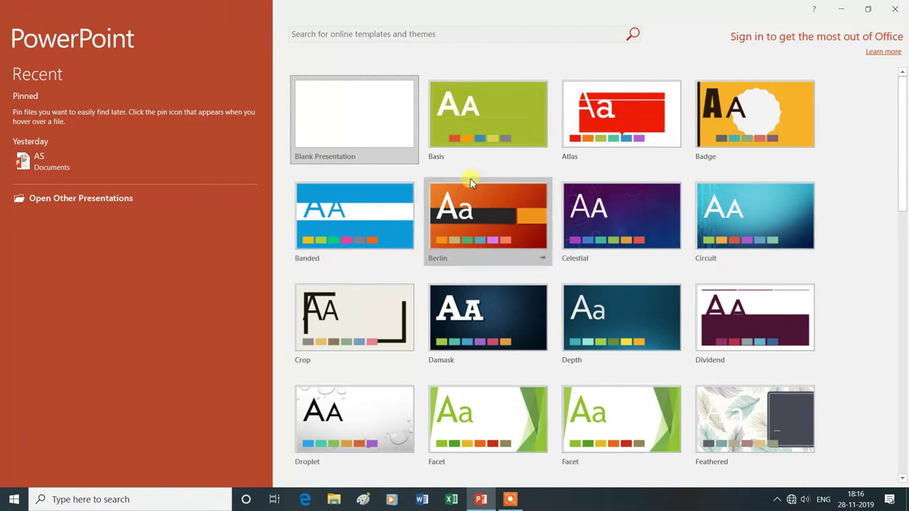
{"action": "left_click", "coordinate": [359, 133]}
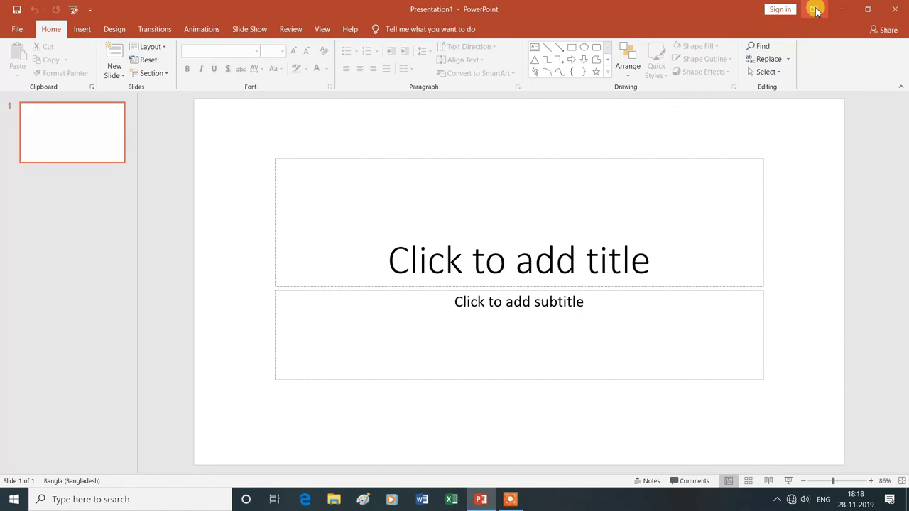
Step: Show the ribbon display options: Auto-hide Ribbon, Show Tabs, Show Tabs and Commands
{"action": "left_click", "coordinate": [815, 10]}
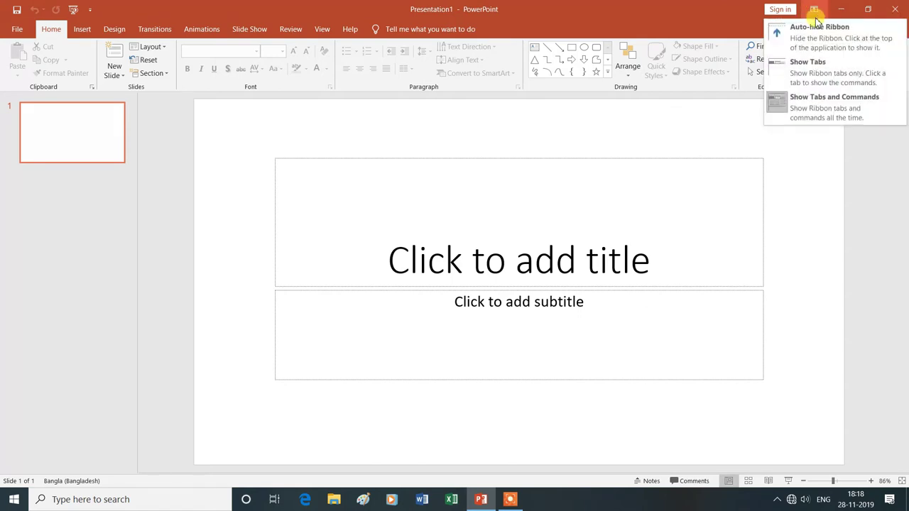
{"action": "left_click", "coordinate": [814, 32]}
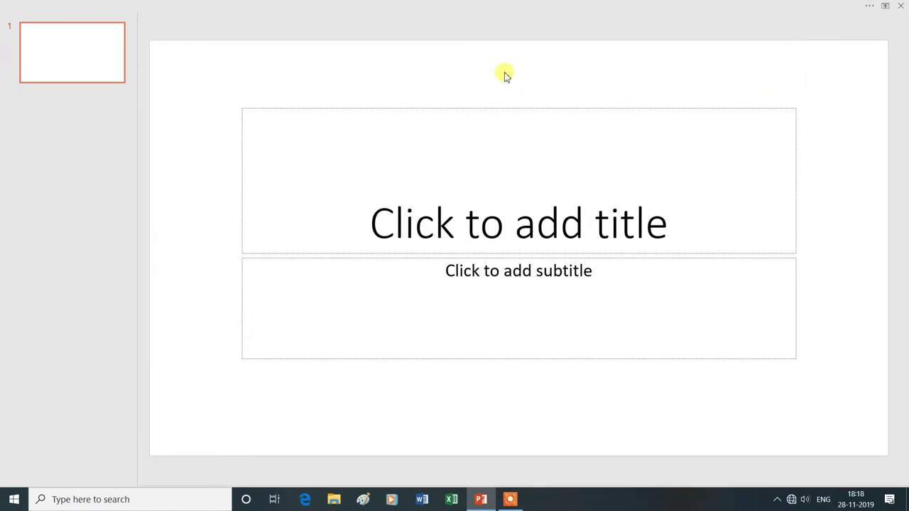
{"action": "left_click", "coordinate": [870, 7]}
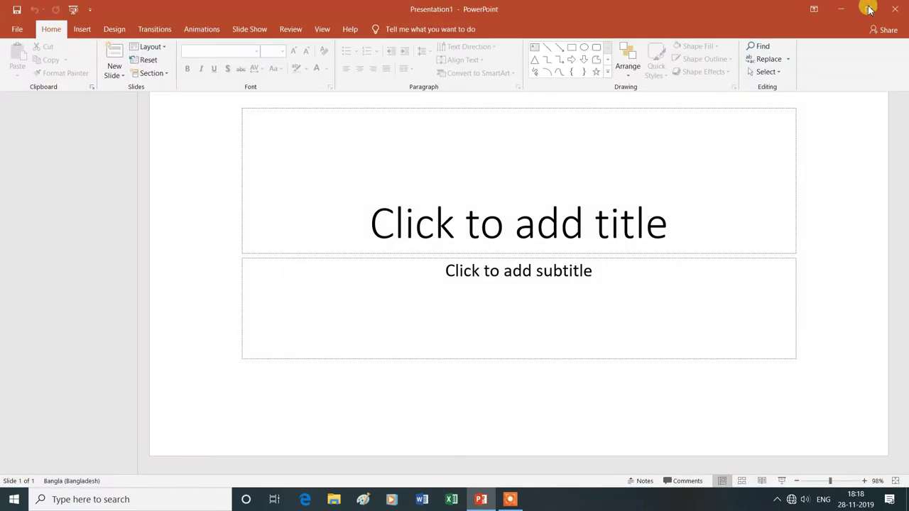
{"action": "left_click", "coordinate": [814, 9]}
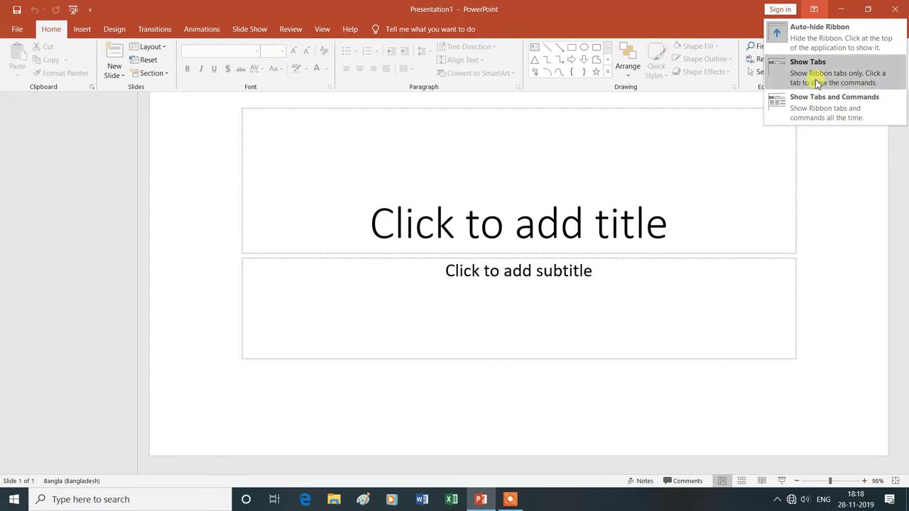
{"action": "left_click", "coordinate": [818, 71]}
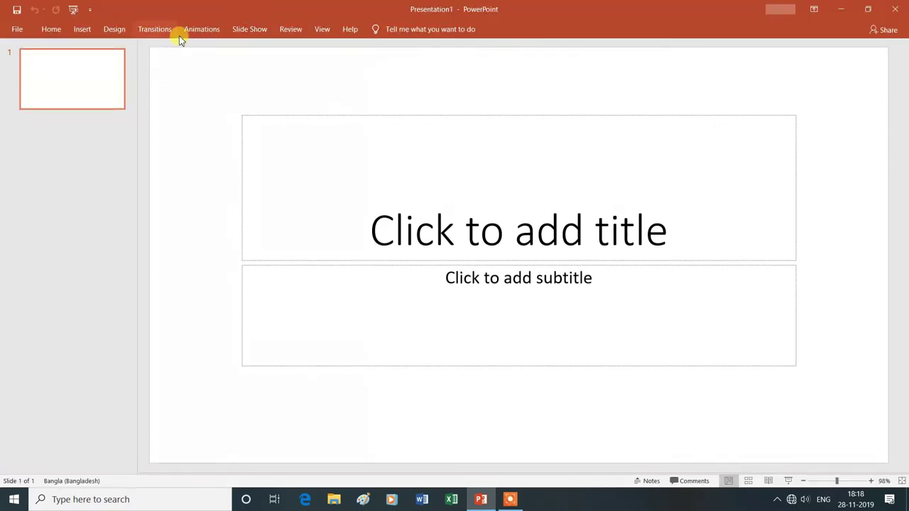
{"action": "left_click", "coordinate": [814, 10]}
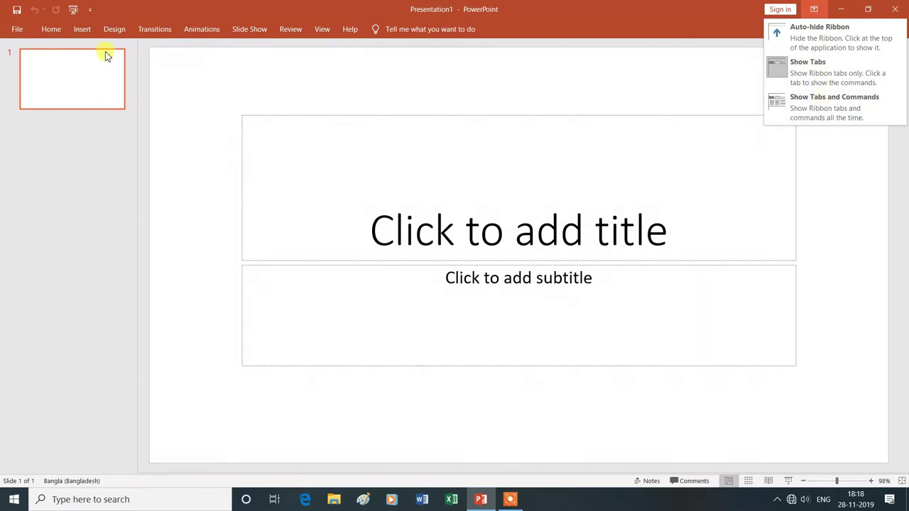
{"action": "left_click", "coordinate": [808, 107]}
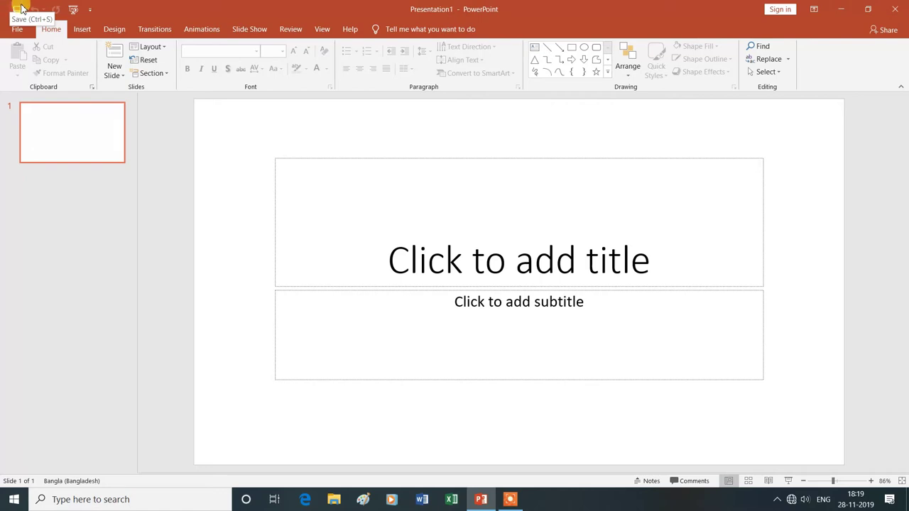
{"action": "left_click", "coordinate": [90, 12]}
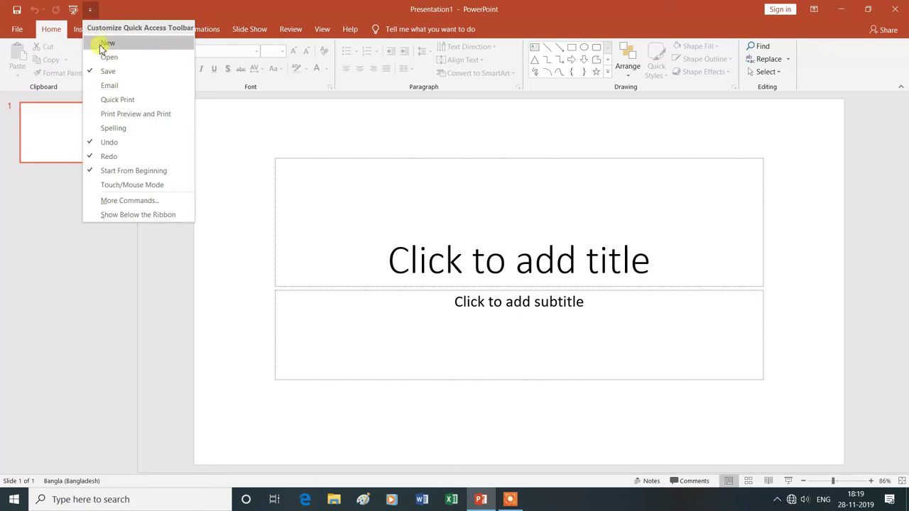
{"action": "left_click", "coordinate": [100, 46]}
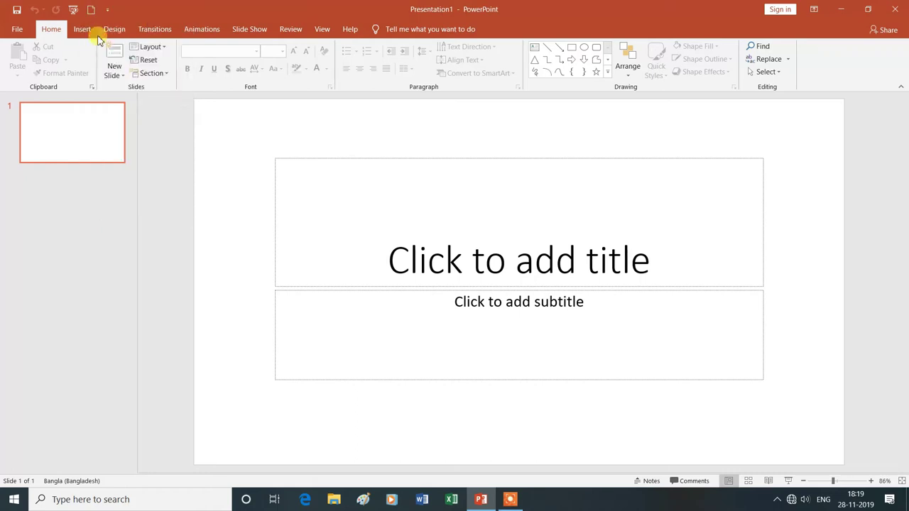
{"action": "left_click", "coordinate": [107, 10]}
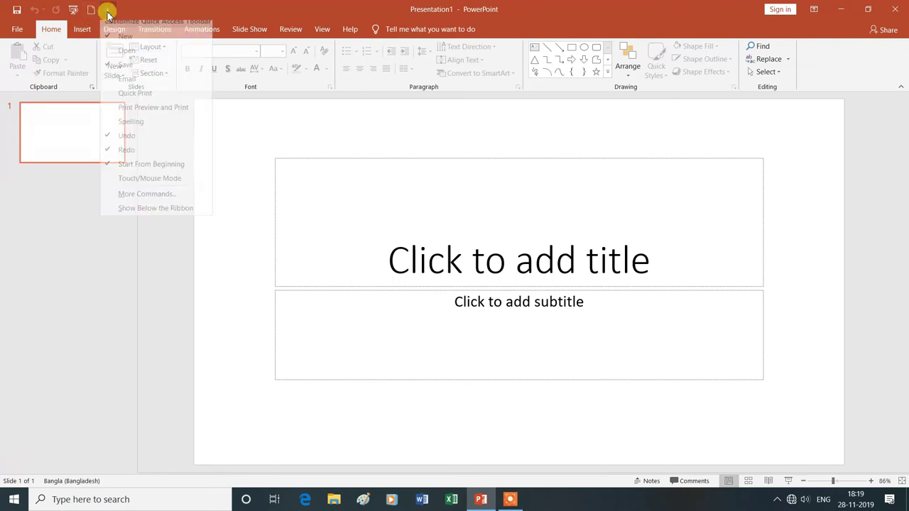
{"action": "left_click", "coordinate": [126, 57]}
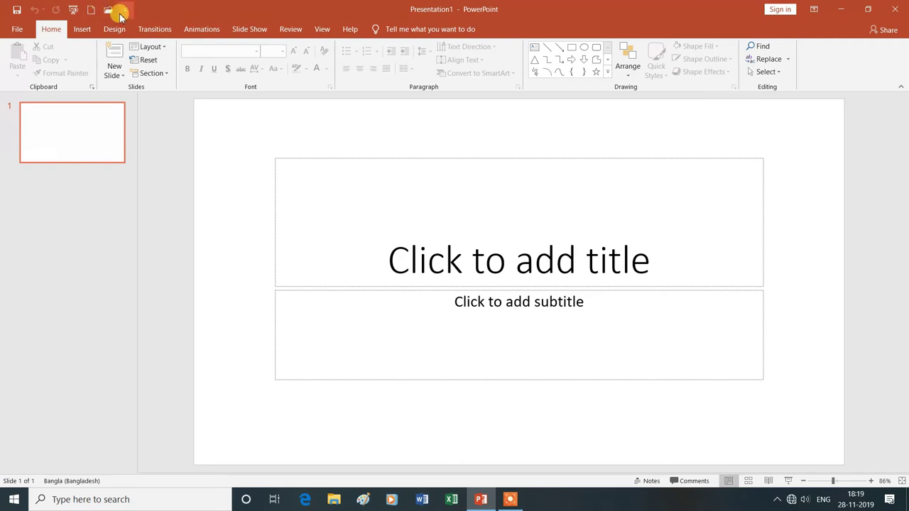
{"action": "left_click", "coordinate": [124, 10]}
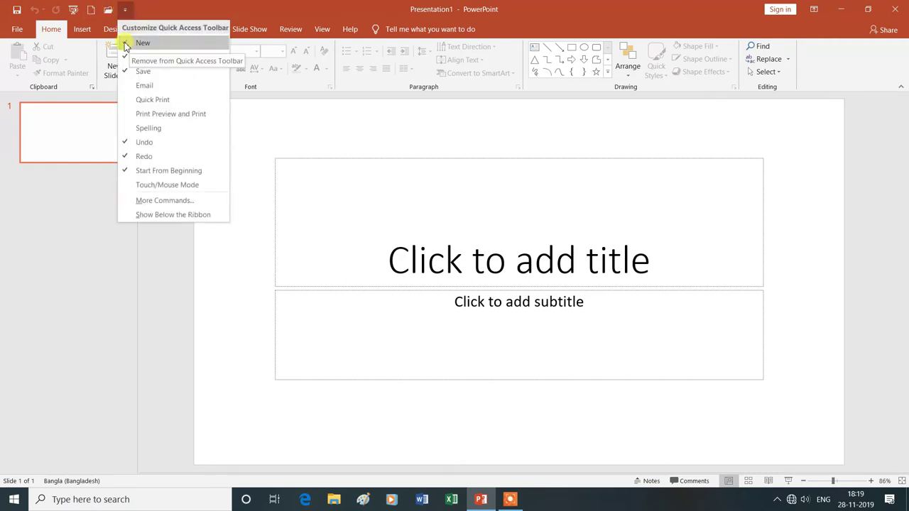
{"action": "left_click", "coordinate": [126, 45]}
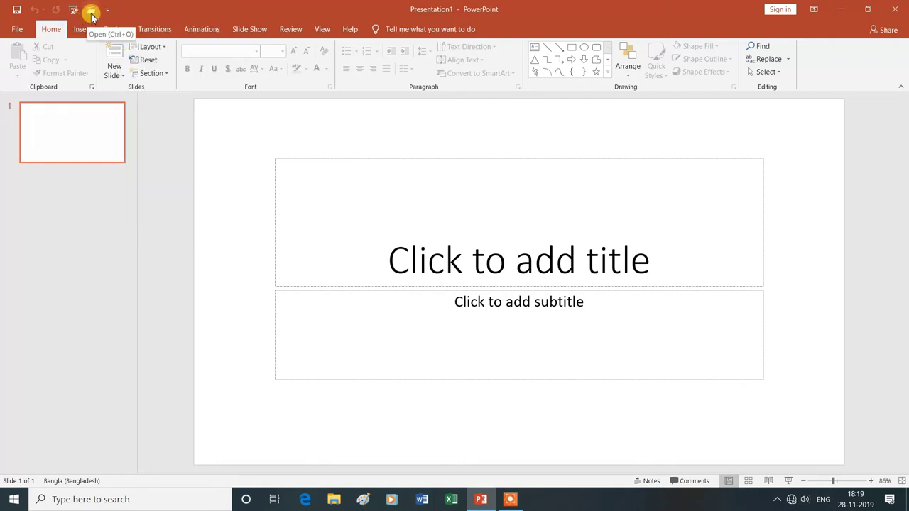
{"action": "left_click", "coordinate": [107, 11]}
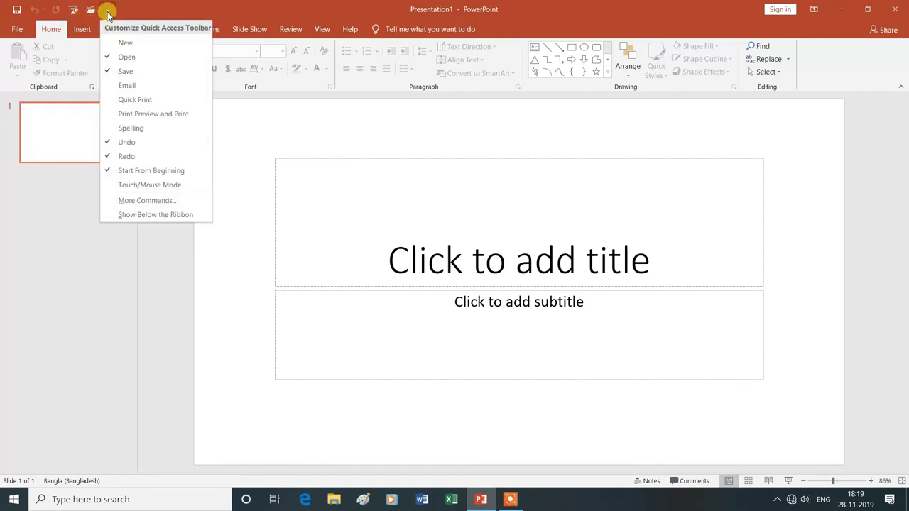
{"action": "left_click", "coordinate": [108, 60]}
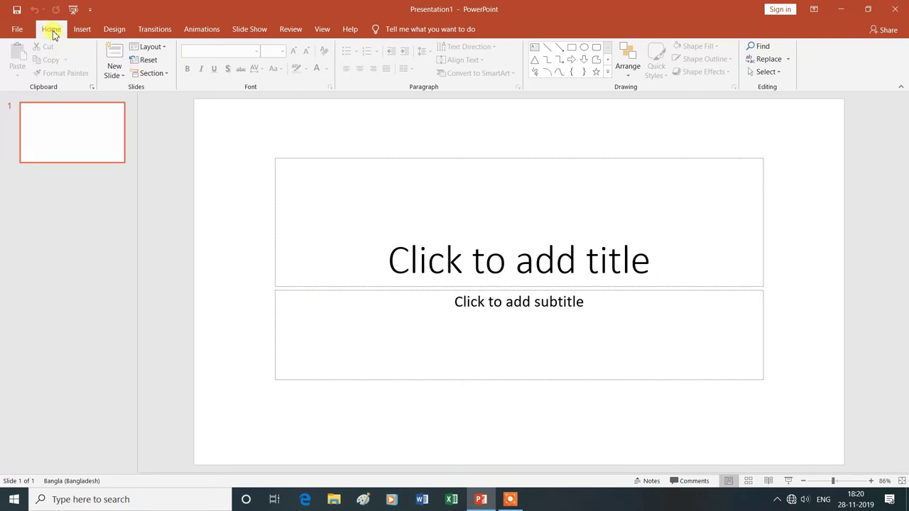
Step: Collapse the ribbon to tab names, then temporarily drop down the Home and Insert commands
{"action": "double_click", "coordinate": [52, 33]}
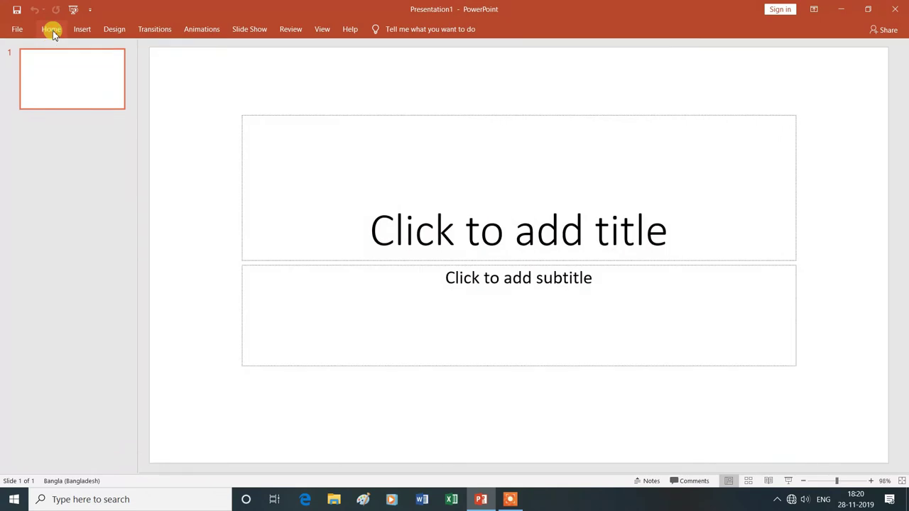
{"action": "left_click", "coordinate": [52, 31]}
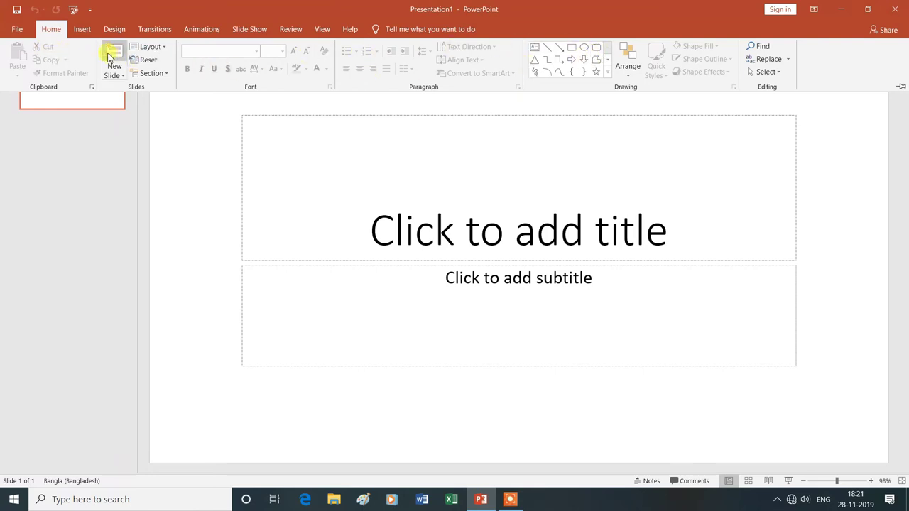
{"action": "left_click", "coordinate": [84, 32]}
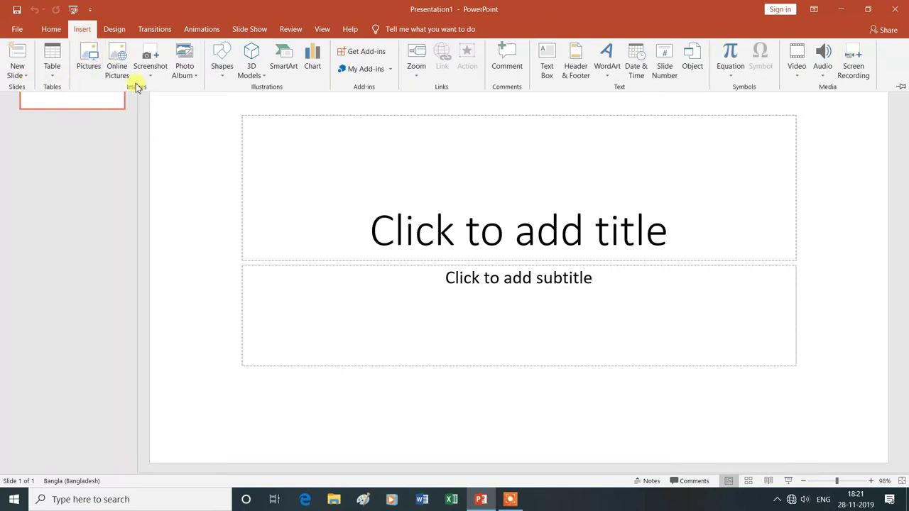
{"action": "left_click", "coordinate": [122, 32]}
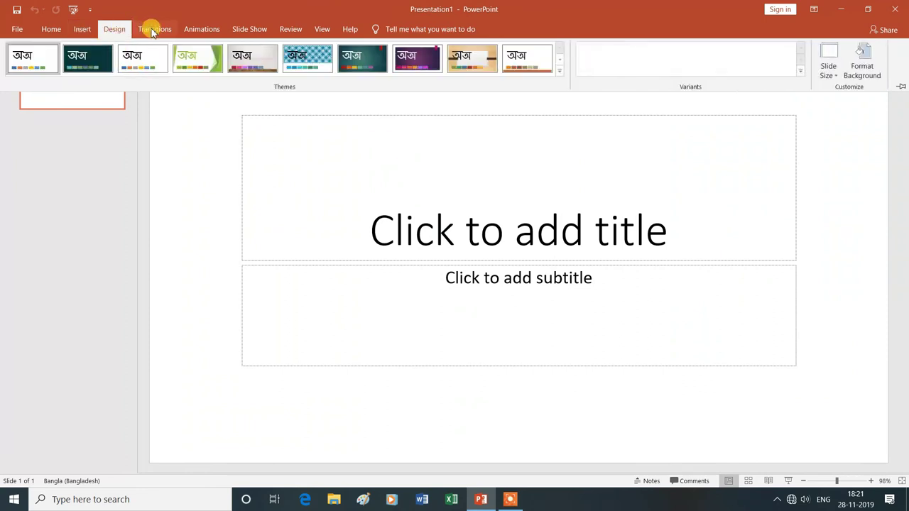
{"action": "left_click", "coordinate": [153, 30]}
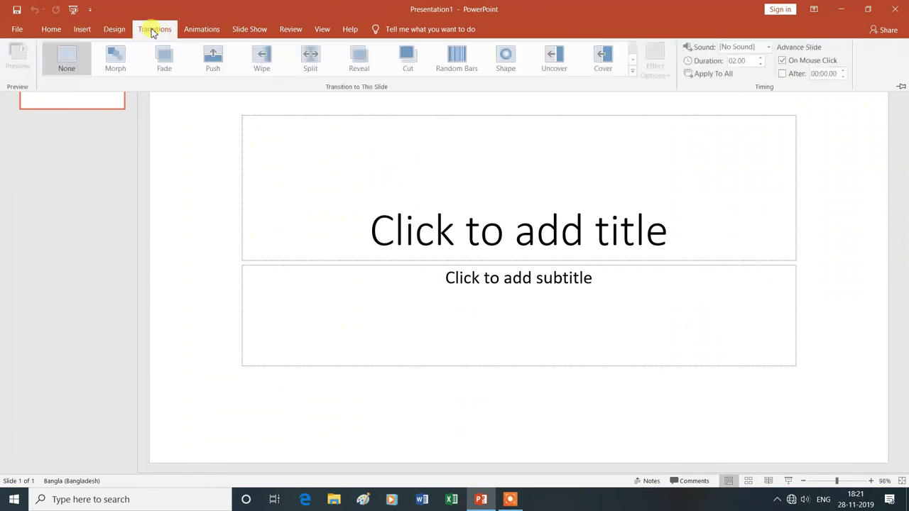
{"action": "left_click", "coordinate": [50, 30]}
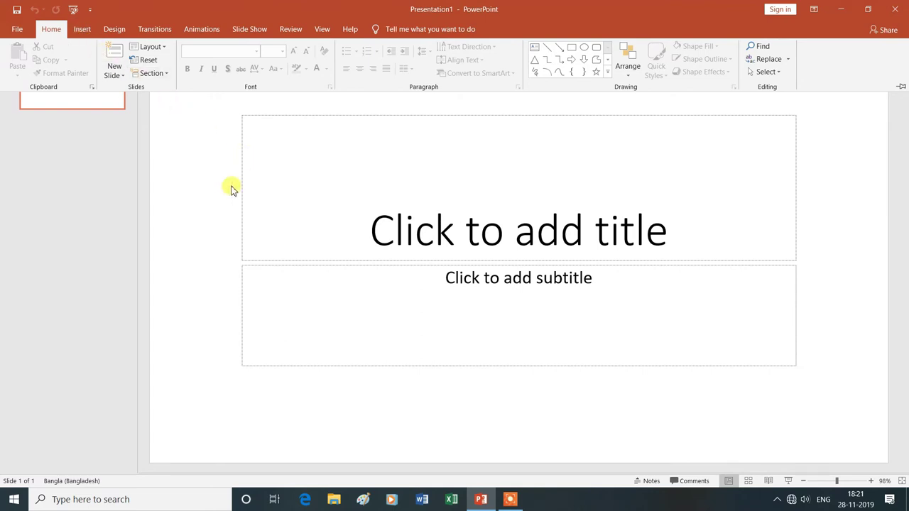
{"action": "key", "text": "ctrl+F1"}
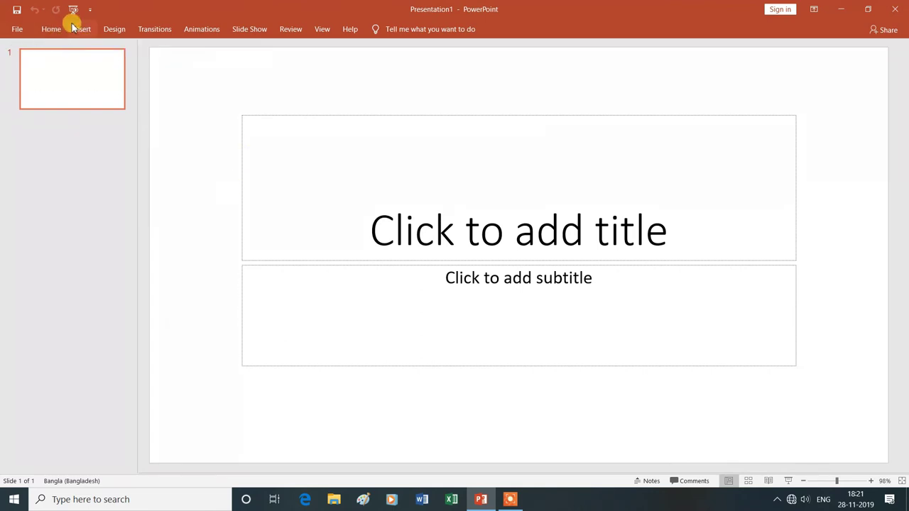
Step: Add a second Title and Content slide with Ctrl+M and show the notes area
{"action": "left_click", "coordinate": [52, 30]}
{"action": "left_click", "coordinate": [128, 187]}
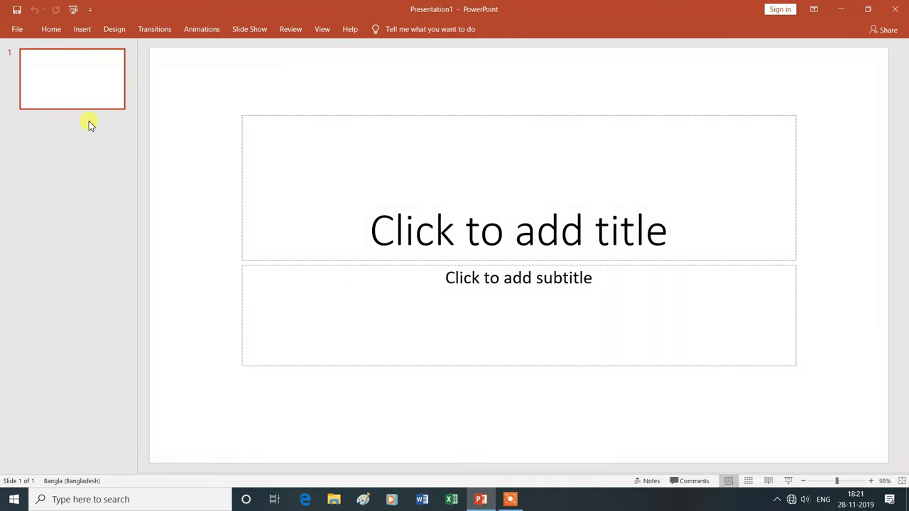
{"action": "key", "text": "ctrl+m"}
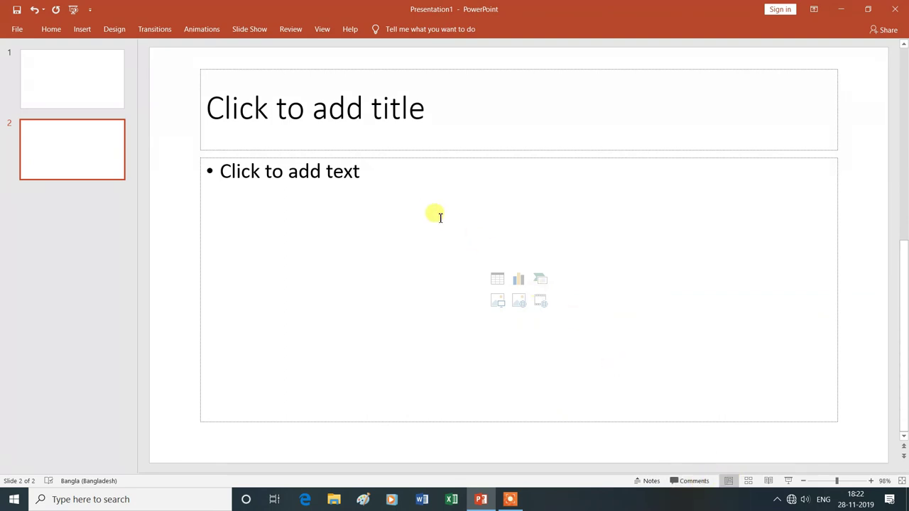
{"action": "left_click", "coordinate": [730, 484]}
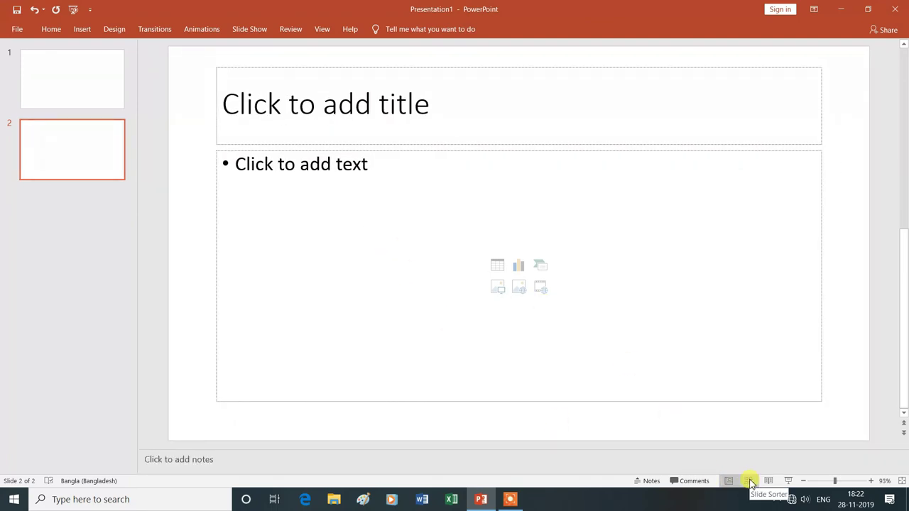
Step: Try Slide Sorter, Reading View and Slide Show, then return to Normal view
{"action": "left_click", "coordinate": [752, 483]}
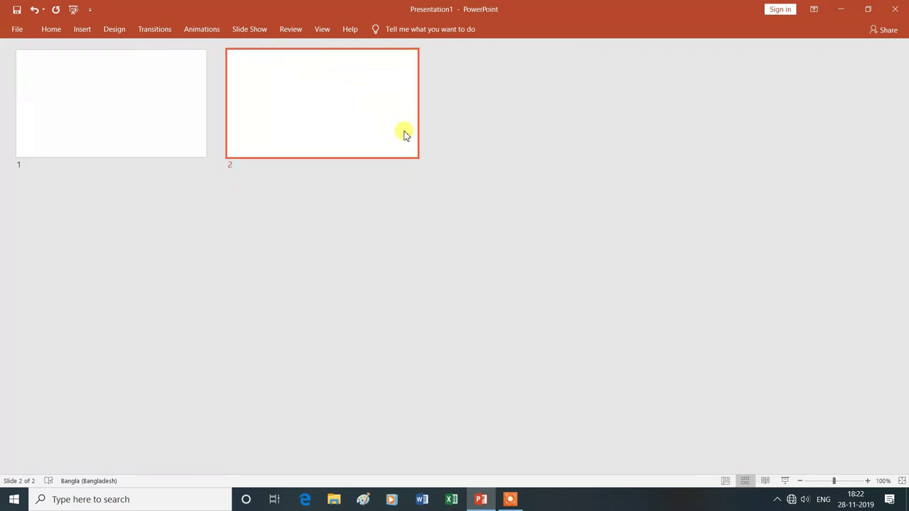
{"action": "left_click", "coordinate": [767, 483]}
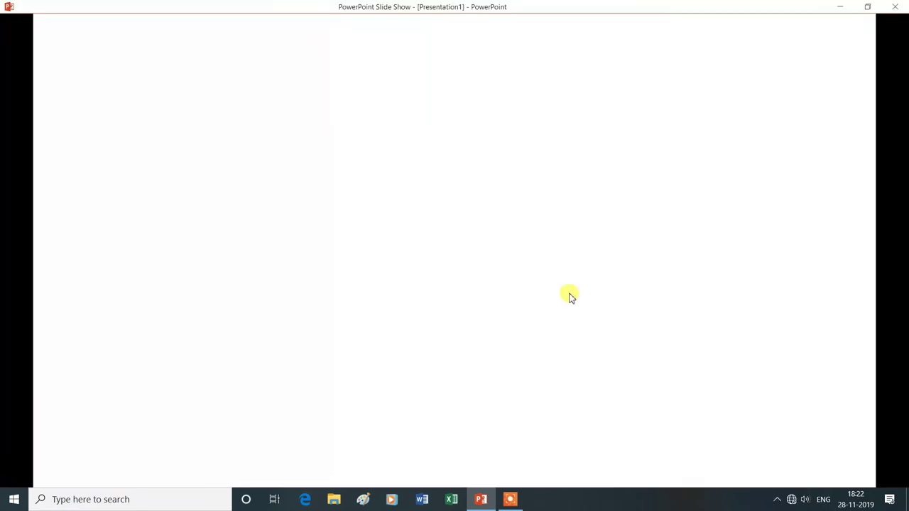
{"action": "key", "text": "Escape"}
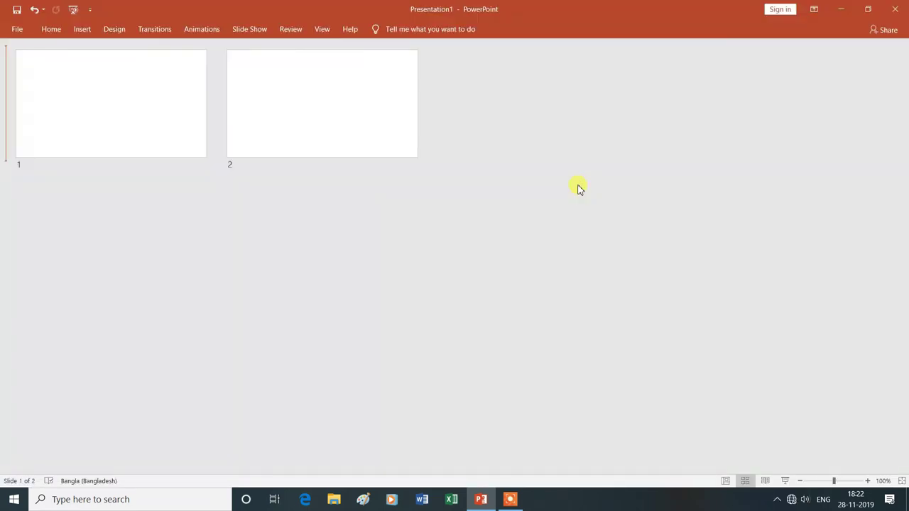
{"action": "left_click", "coordinate": [786, 481]}
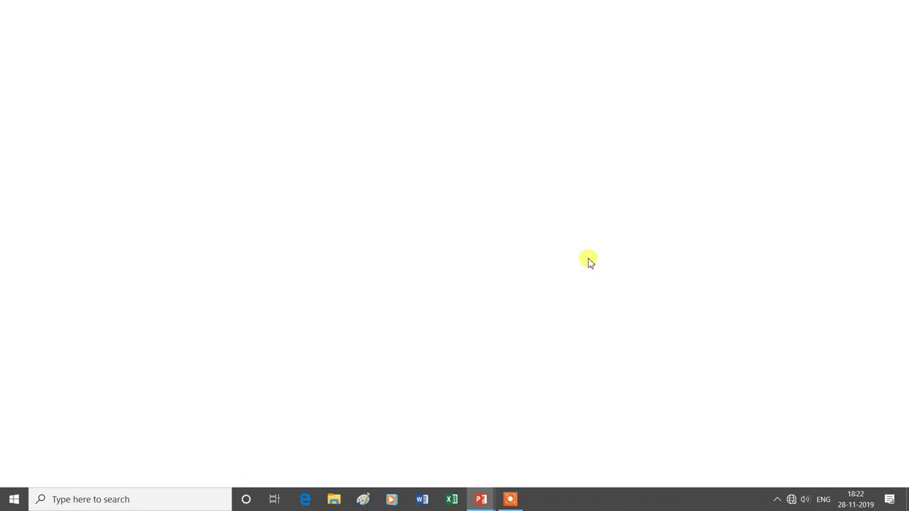
{"action": "left_click", "coordinate": [588, 261]}
{"action": "left_click", "coordinate": [588, 262]}
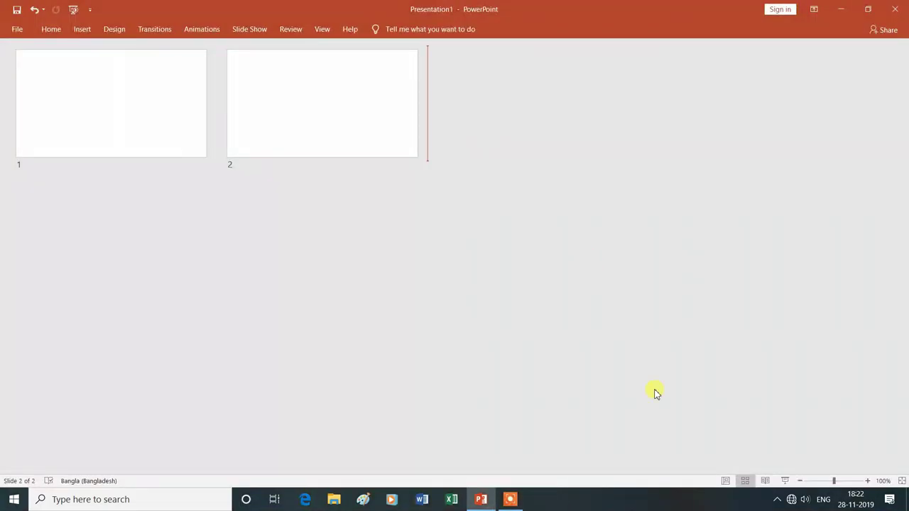
{"action": "left_click", "coordinate": [726, 482]}
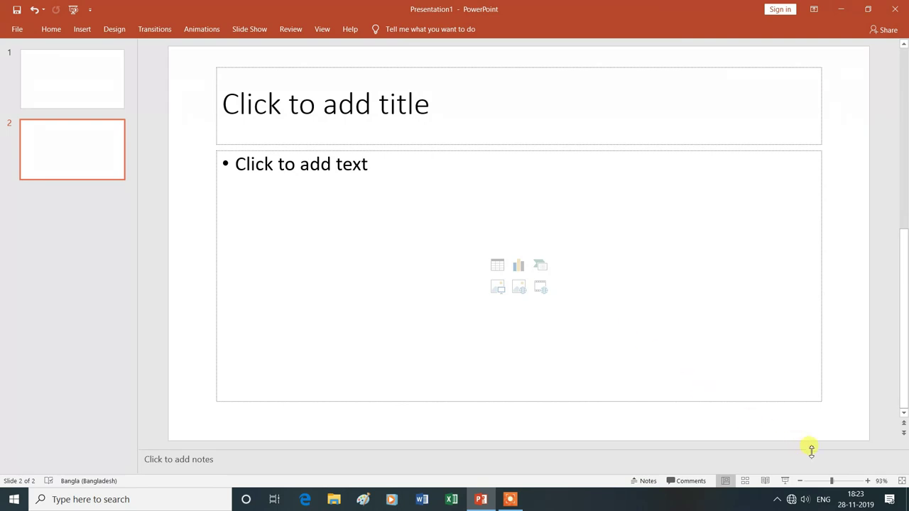
Step: Zoom the slide in to 150%, then back out to 120%
{"action": "left_click", "coordinate": [868, 481]}
{"action": "left_click", "coordinate": [868, 481]}
{"action": "left_click", "coordinate": [867, 481]}
{"action": "left_click", "coordinate": [867, 481]}
{"action": "left_click", "coordinate": [867, 481]}
{"action": "left_click", "coordinate": [868, 480]}
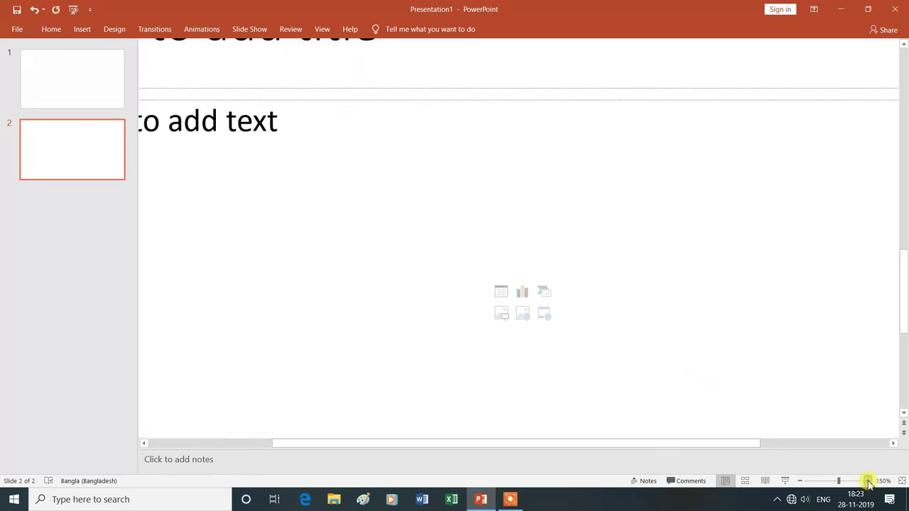
{"action": "left_click", "coordinate": [800, 480]}
{"action": "left_click", "coordinate": [800, 481]}
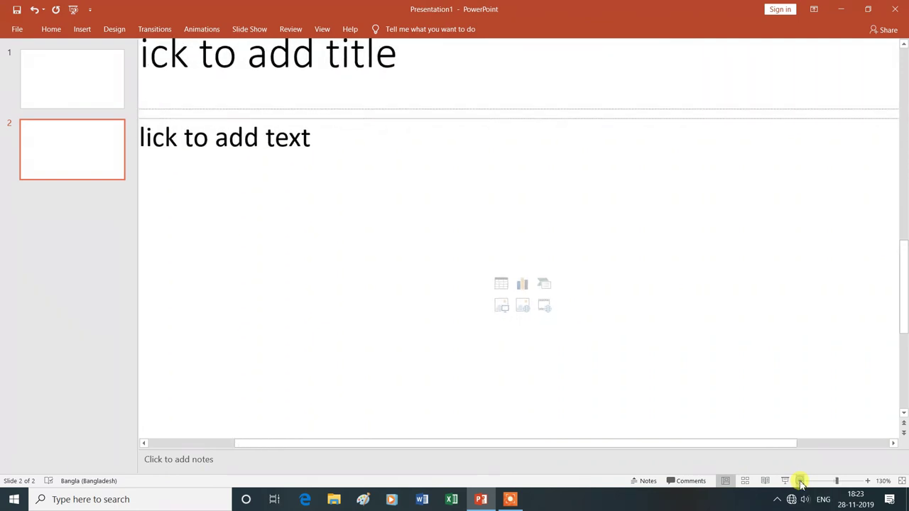
{"action": "left_click", "coordinate": [800, 481]}
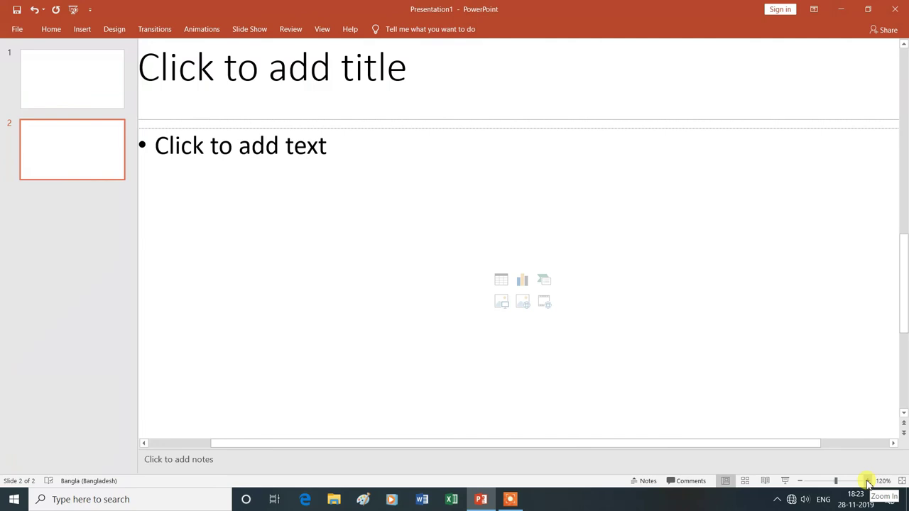
Step: Zoom in to 140%, then out to 90% so the whole slide shows
{"action": "left_click", "coordinate": [868, 481]}
{"action": "left_click", "coordinate": [868, 481]}
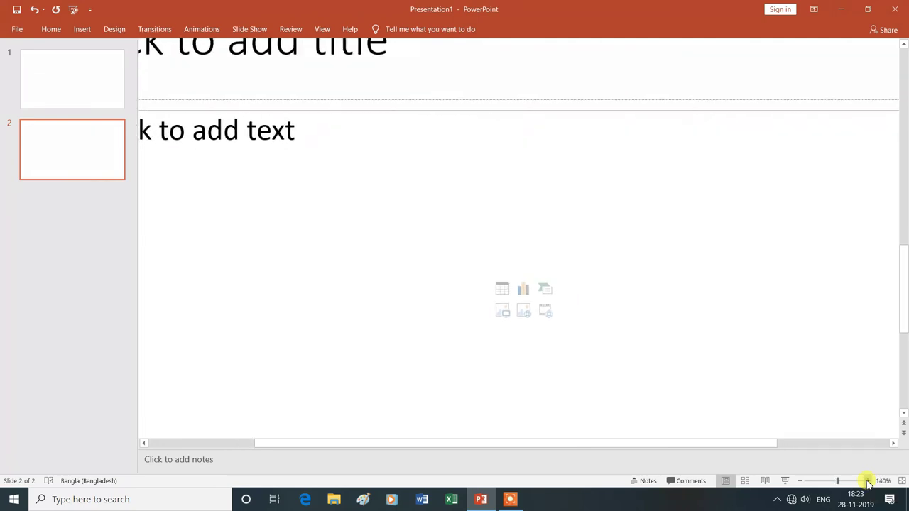
{"action": "left_click", "coordinate": [805, 481]}
{"action": "left_click", "coordinate": [805, 482]}
{"action": "left_click", "coordinate": [805, 481]}
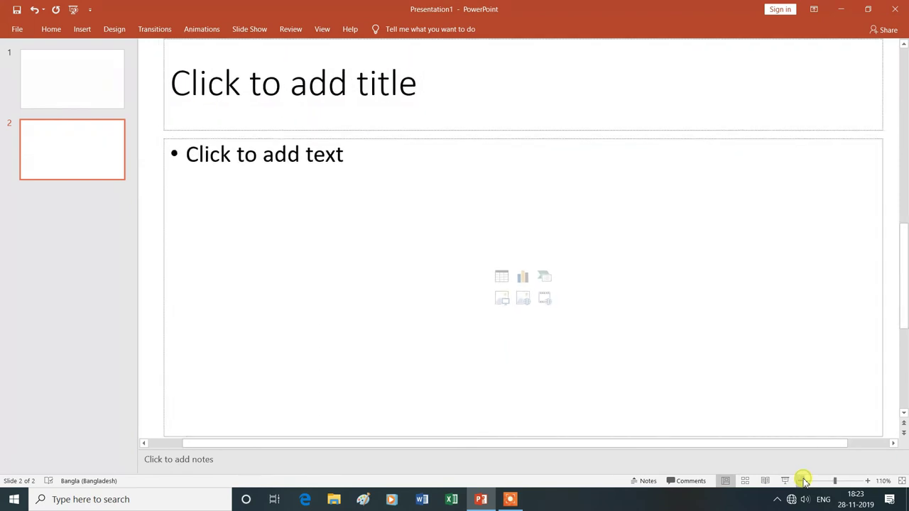
{"action": "left_click", "coordinate": [805, 481]}
{"action": "left_click", "coordinate": [805, 481]}
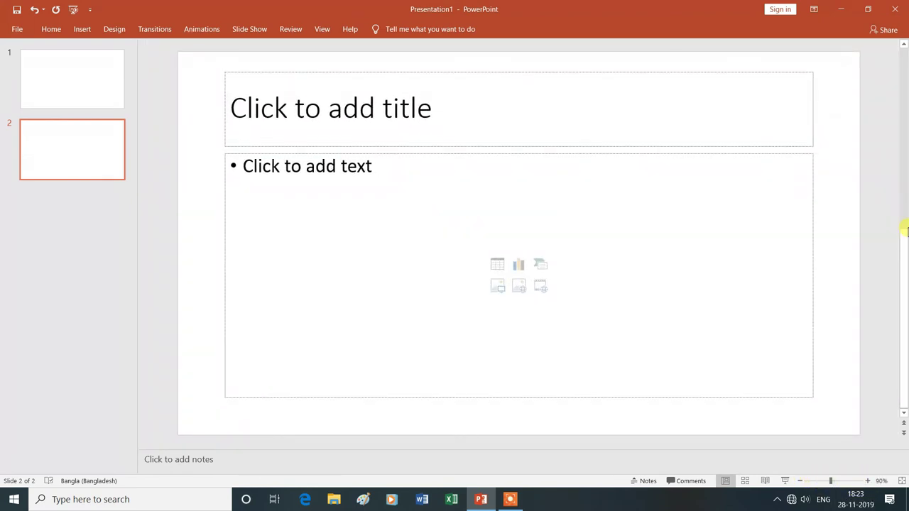
{"action": "left_click_drag", "start_coordinate": [906, 264], "coordinate": [900, 93]}
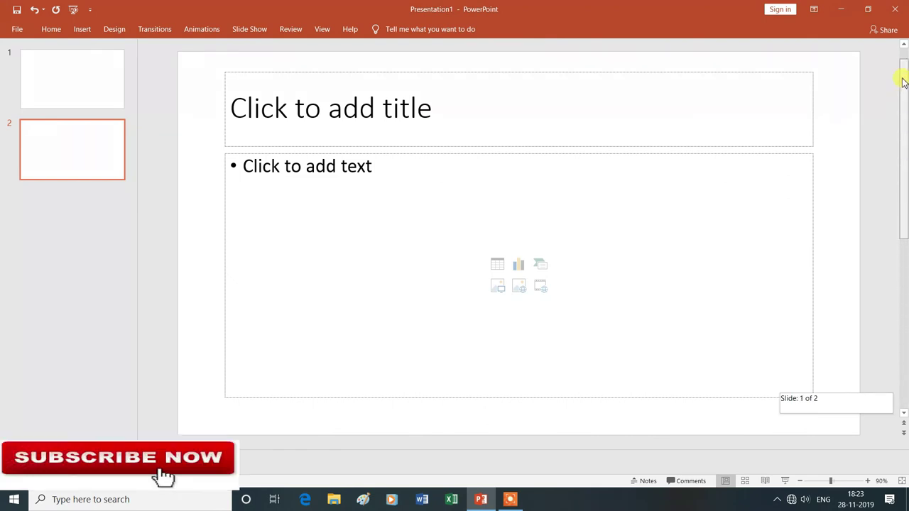